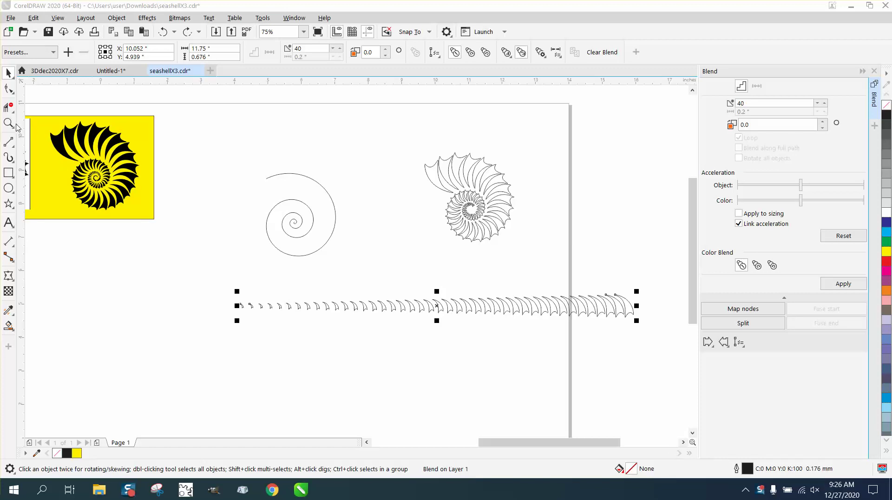
Step: Zoom in on the shell clip art and the shell in the yellow square to compare them
click(9, 124)
click(120, 178)
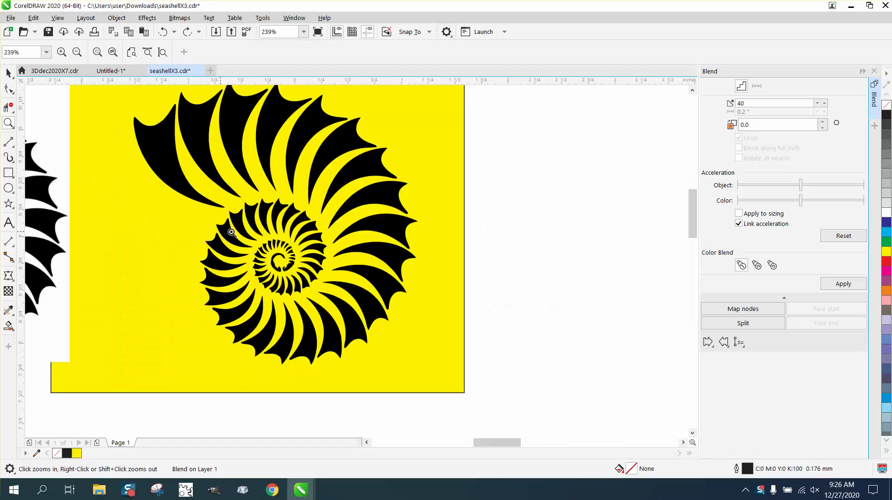
right_click(319, 242)
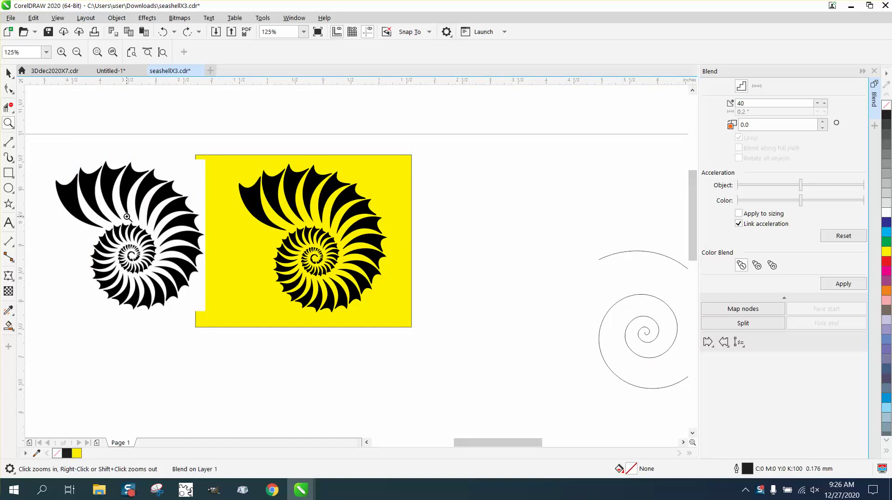
drag(256, 159, 409, 294)
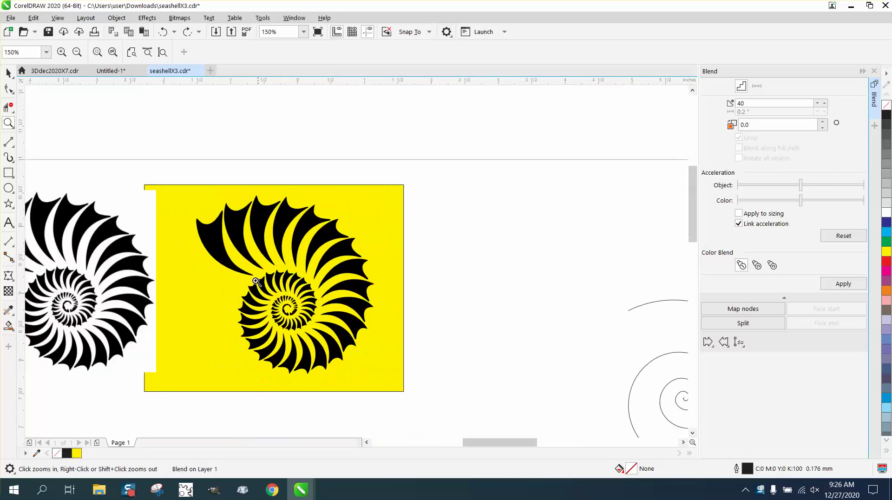
Step: Zoom back out to the whole page, then zoom in close on the spiral and tooth row
right_click(268, 291)
right_click(168, 255)
right_click(350, 293)
drag(333, 273, 616, 388)
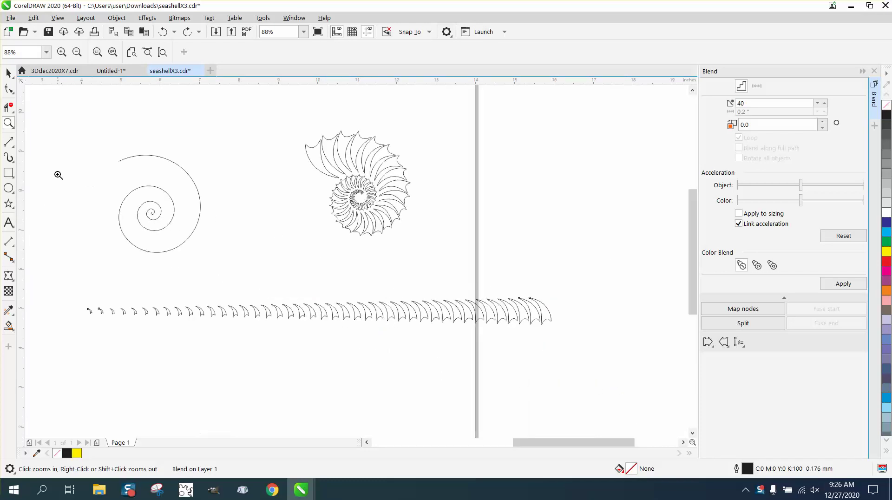
drag(99, 180, 364, 311)
click(13, 143)
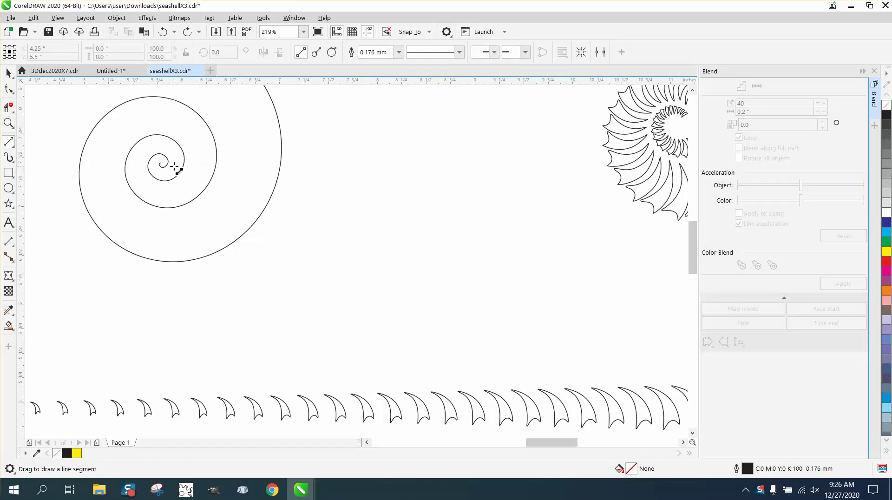
drag(175, 166, 164, 193)
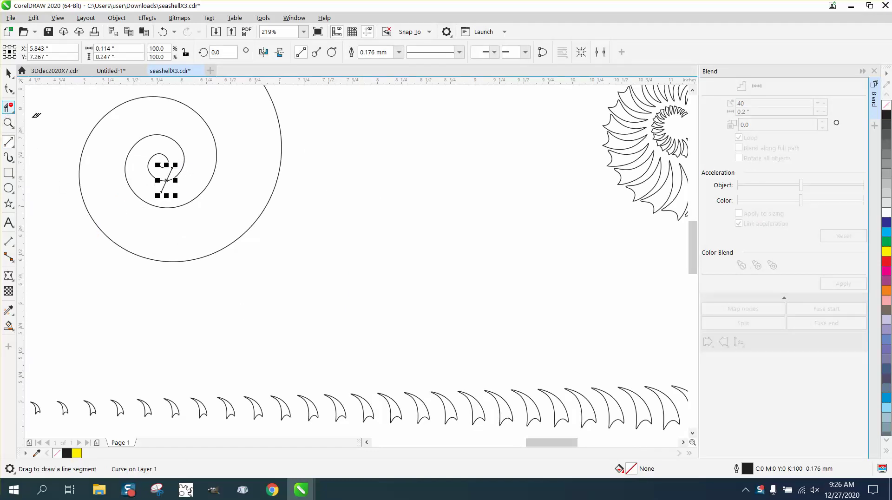
key(d)
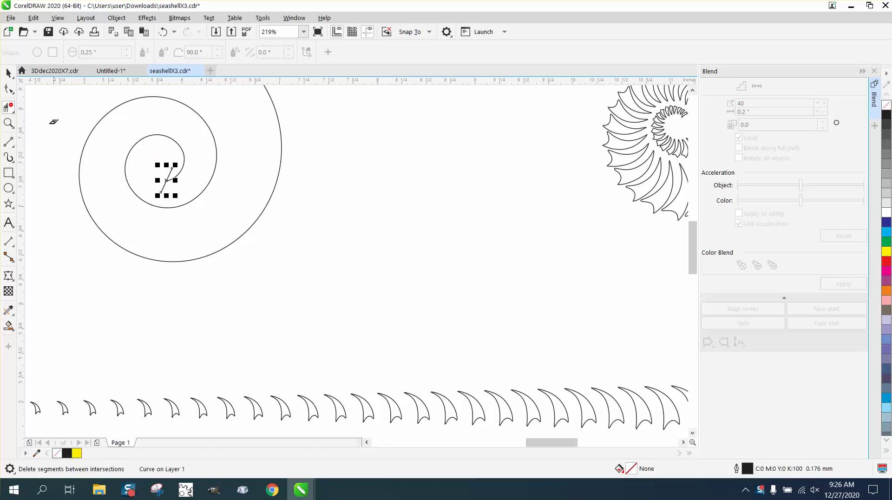
click(9, 73)
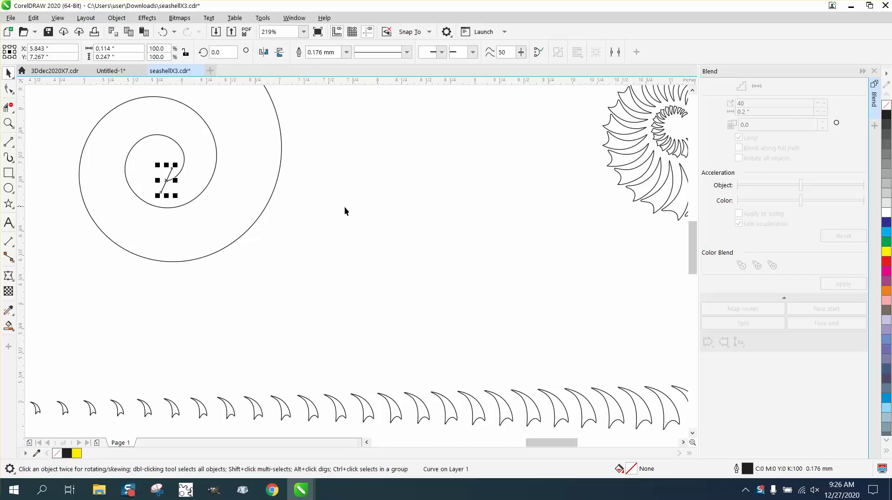
key(Delete)
click(183, 164)
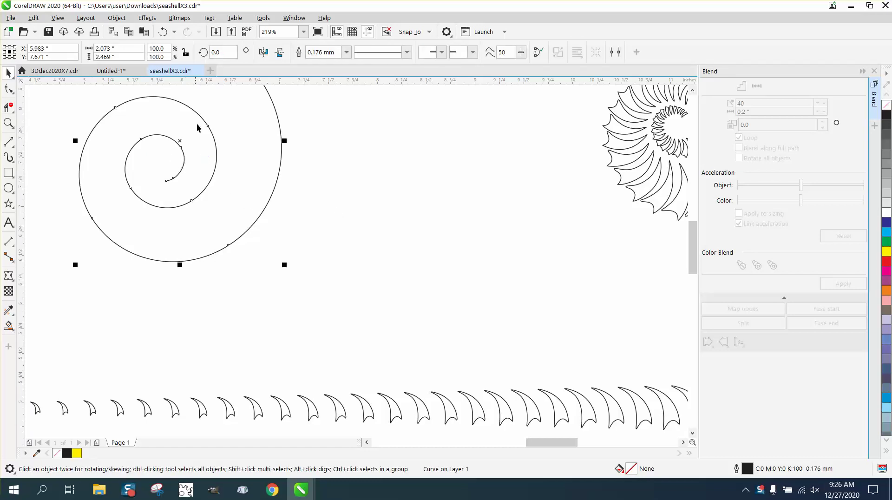
Step: Show the spiral in the Properties docker's Curve tab: open curve, 12 nodes, 10.98587 in long
click(294, 17)
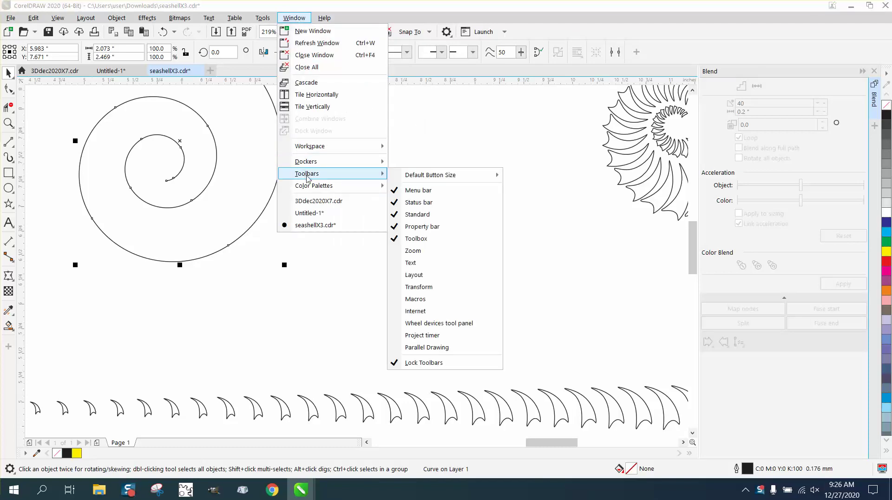
mouse_move(309, 162)
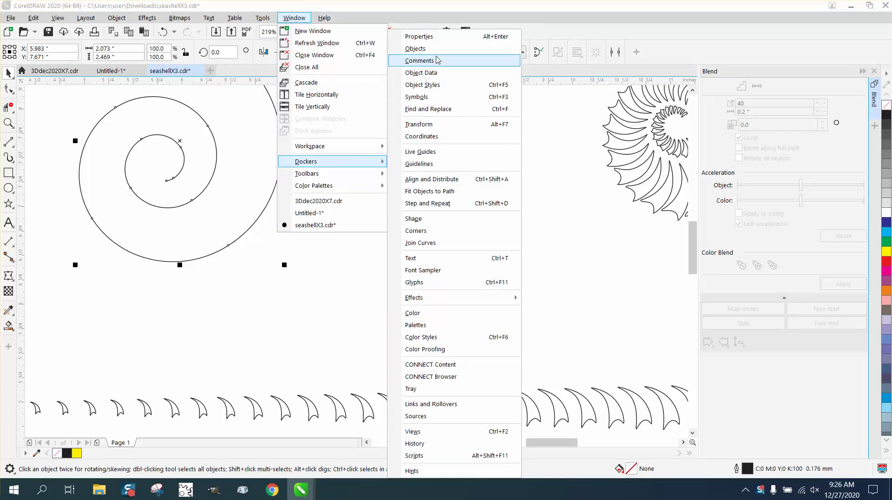
click(420, 36)
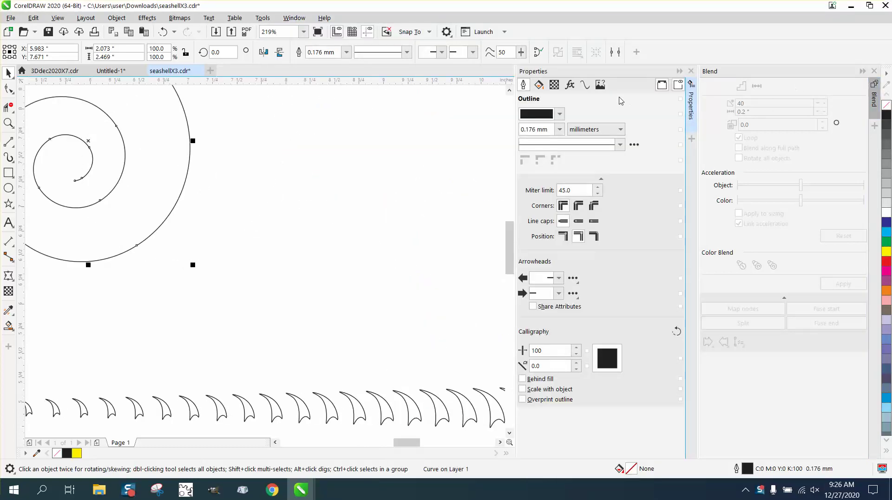
click(585, 84)
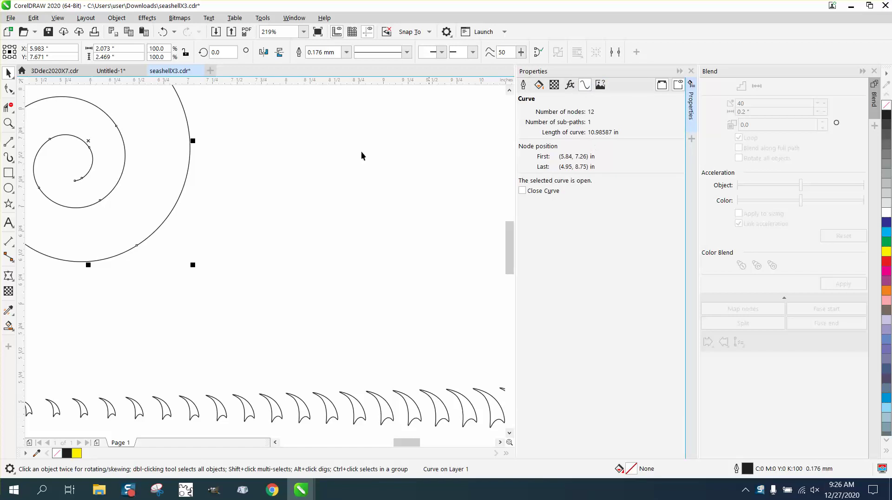
scroll(267, 188, down, 2)
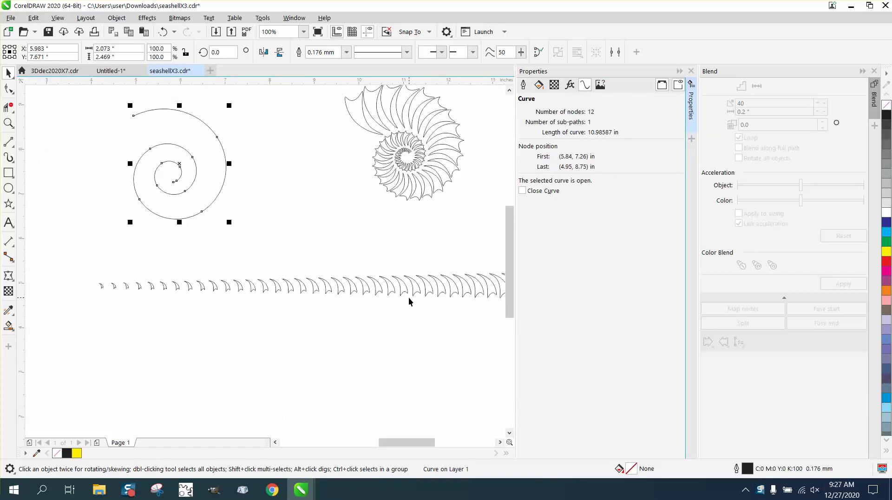
Step: Close the Properties docker and move the tooth blend row to the left
click(691, 71)
click(493, 292)
drag(509, 293, 424, 294)
Step: Set the tooth blend row's width to 11 inches
click(341, 242)
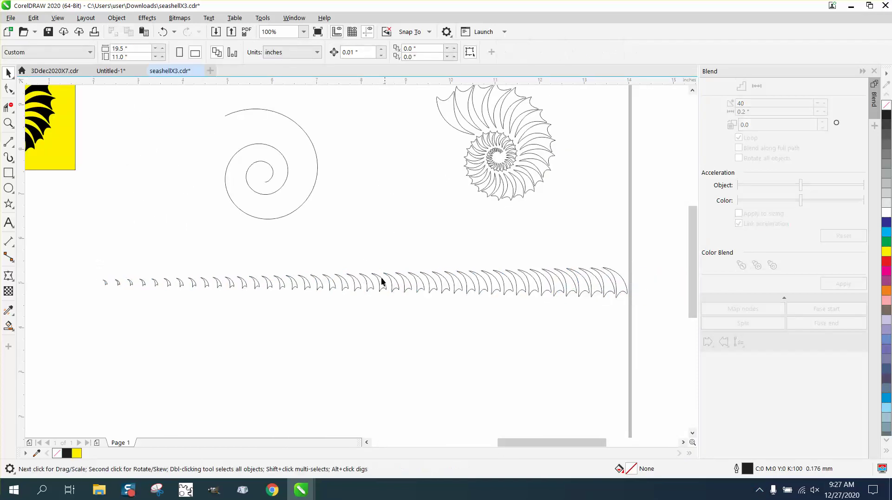
click(407, 283)
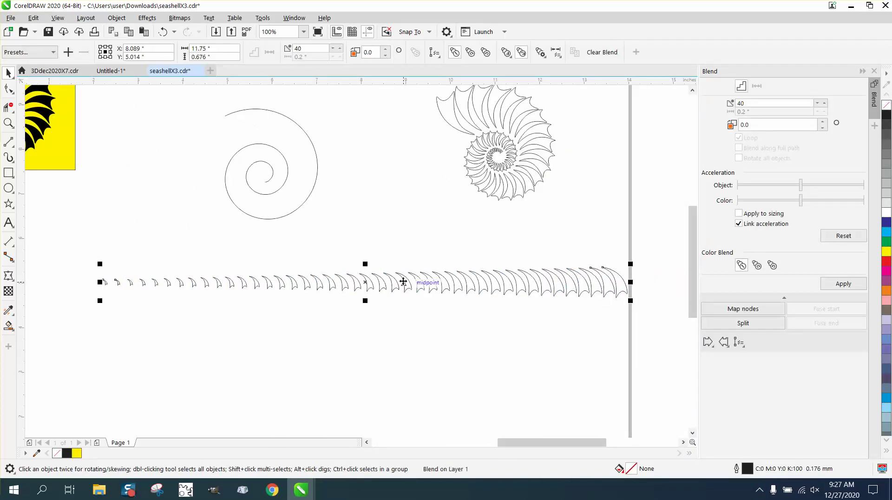
click(219, 48)
text(11)
key(Return)
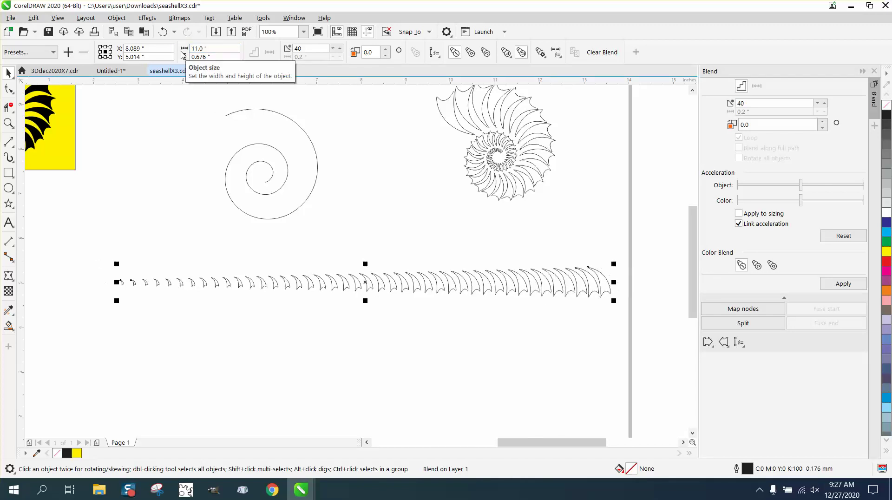
Step: Wrap the tooth blend along the full spiral with rotated teeth; move the black shell out of the yellow square
click(742, 346)
click(758, 357)
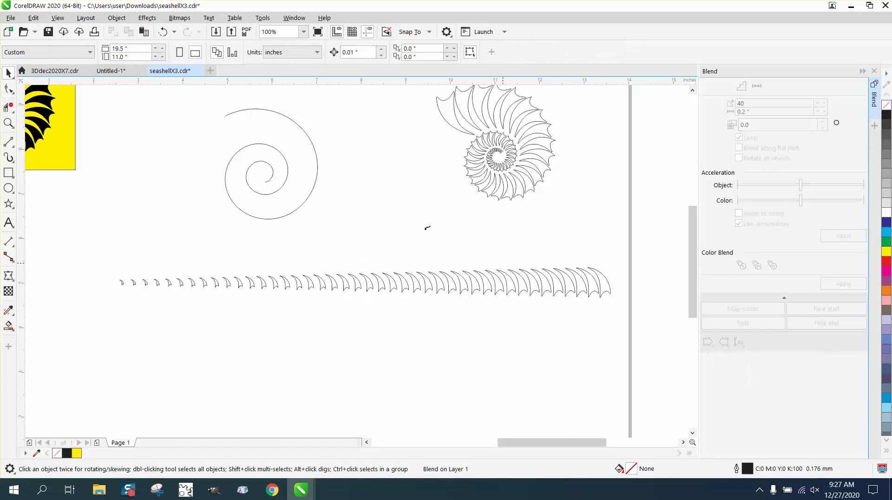
click(310, 135)
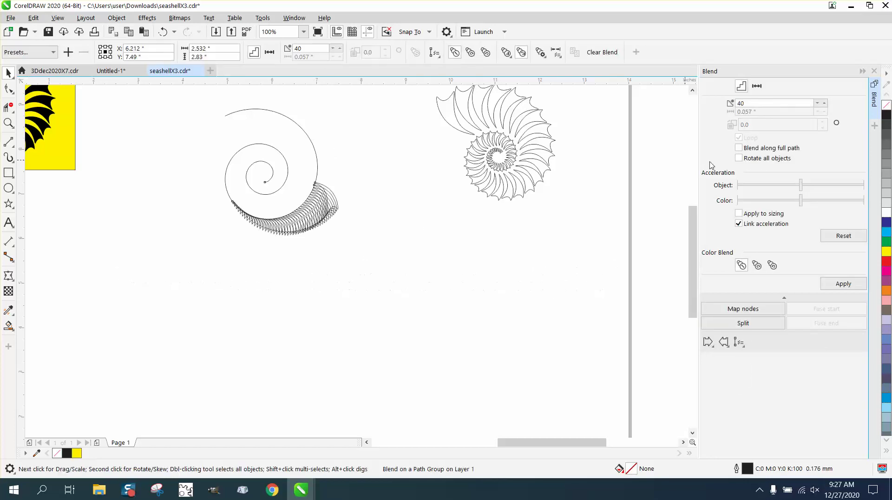
click(740, 159)
click(849, 289)
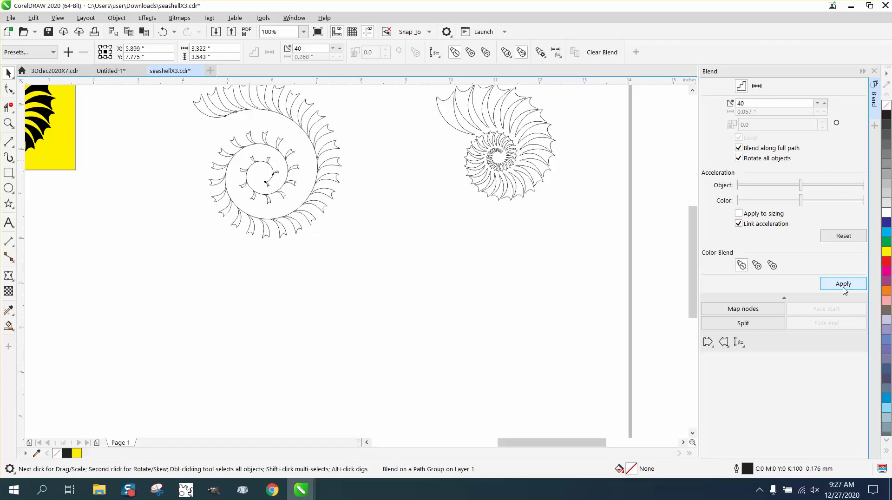
scroll(549, 302, down, 2)
drag(289, 210, 346, 245)
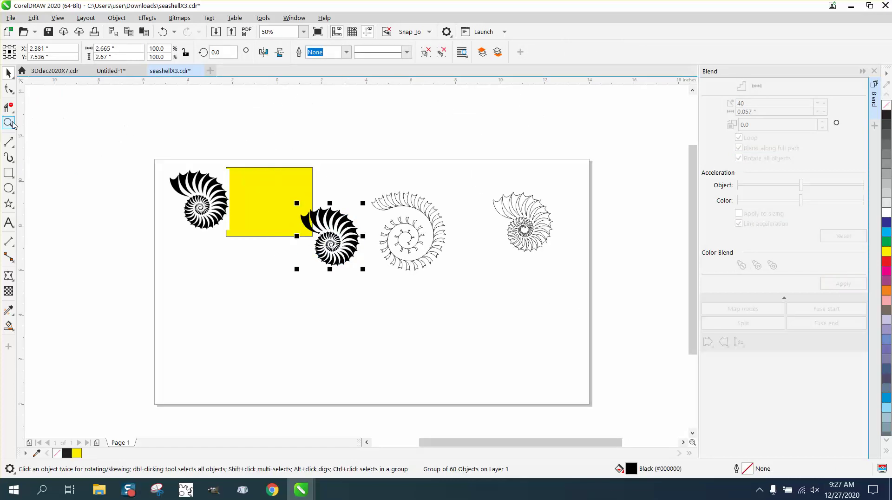
Step: Scale the spiral tooth shell down to about 61% and move it left beside the black shell
click(14, 125)
click(47, 126)
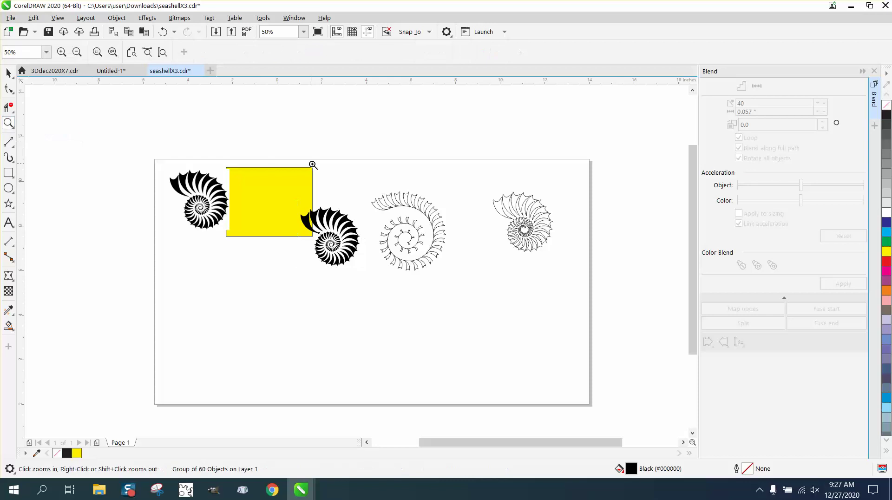
drag(316, 175, 646, 344)
click(9, 73)
click(378, 148)
click(216, 151)
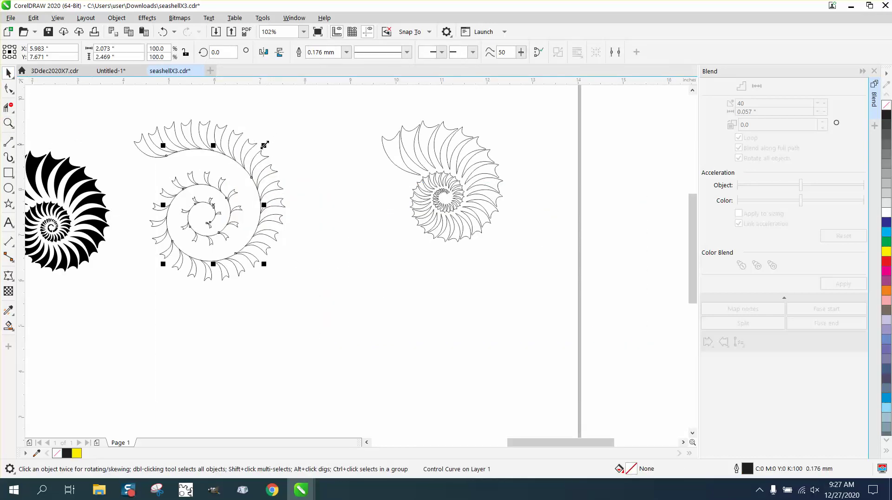
drag(263, 144, 235, 197)
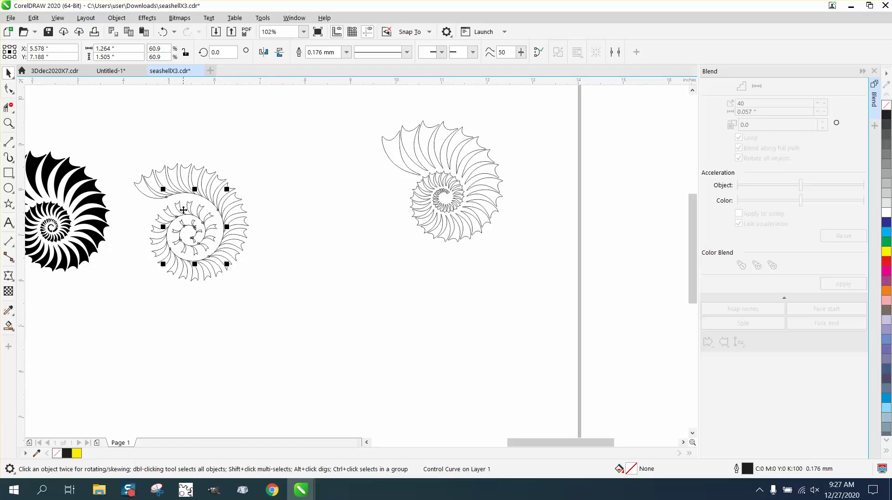
drag(207, 216, 178, 208)
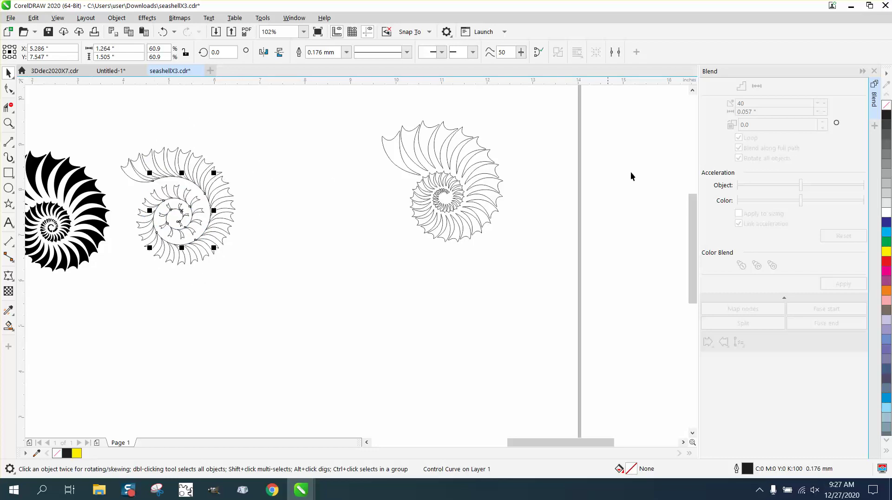
Step: Select the whole spiral blend group and fill it solid black
click(887, 115)
drag(108, 108, 106, 150)
drag(324, 297, 324, 298)
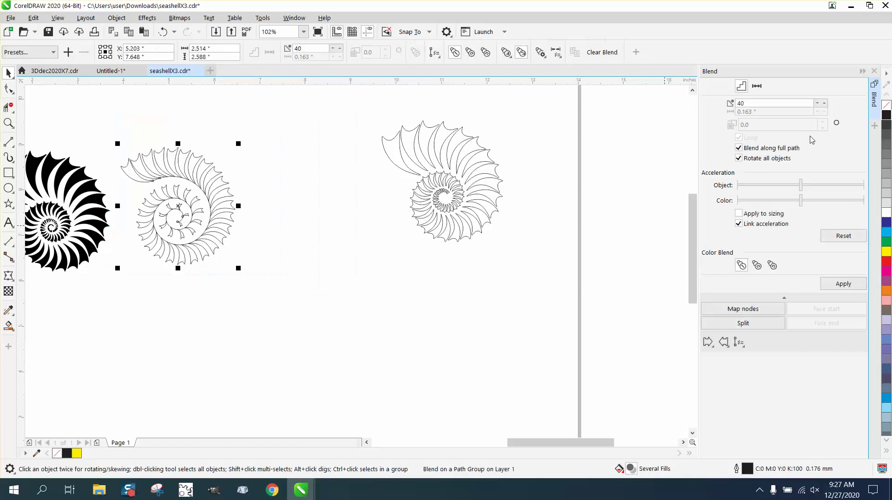
click(887, 115)
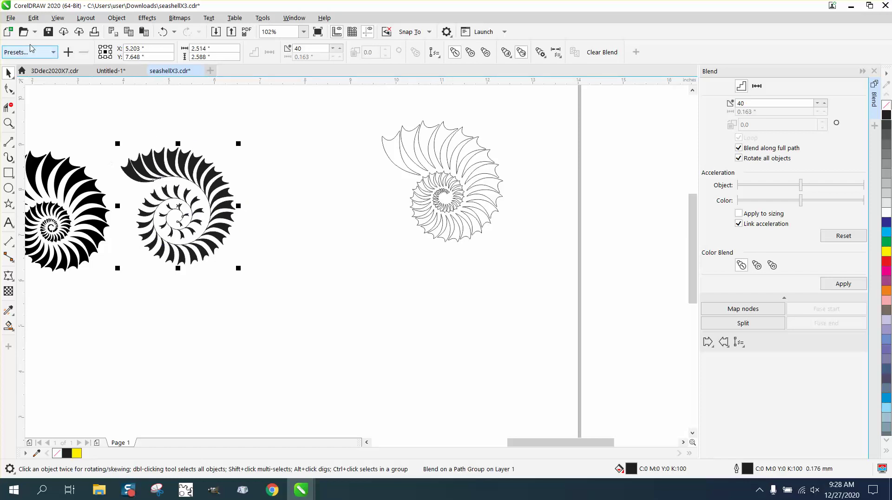
Step: Undo the black fill and the earlier steps of the spiral shell attempt
click(166, 33)
click(165, 32)
click(166, 32)
click(165, 32)
click(165, 33)
click(166, 32)
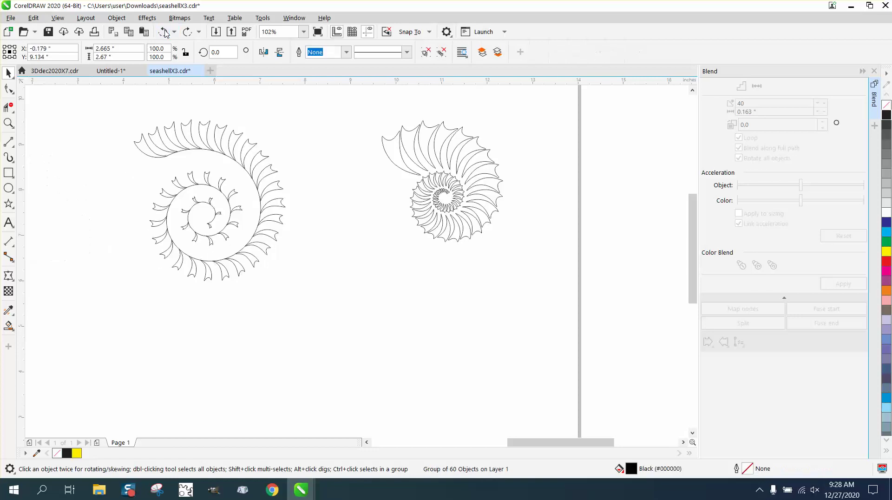
click(165, 33)
Step: Undo the wrap onto the spiral, zoom in on the spiral, and display its 12 nodes
click(165, 32)
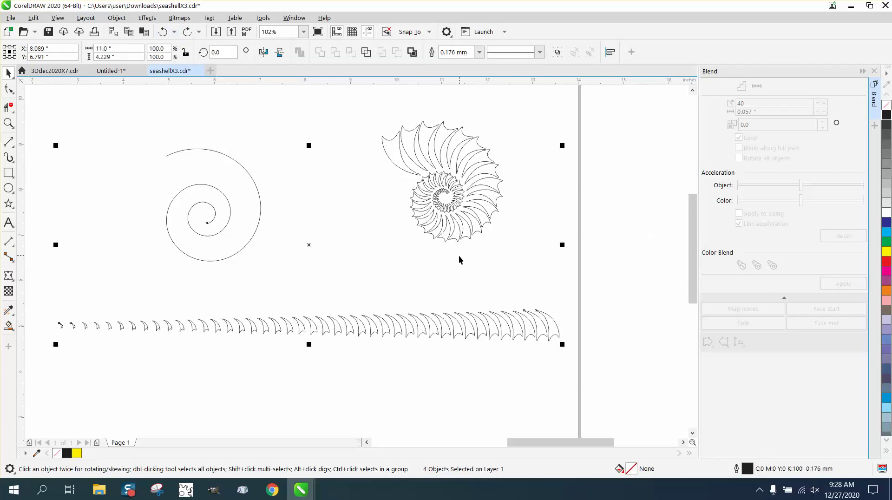
scroll(458, 257, down, 2)
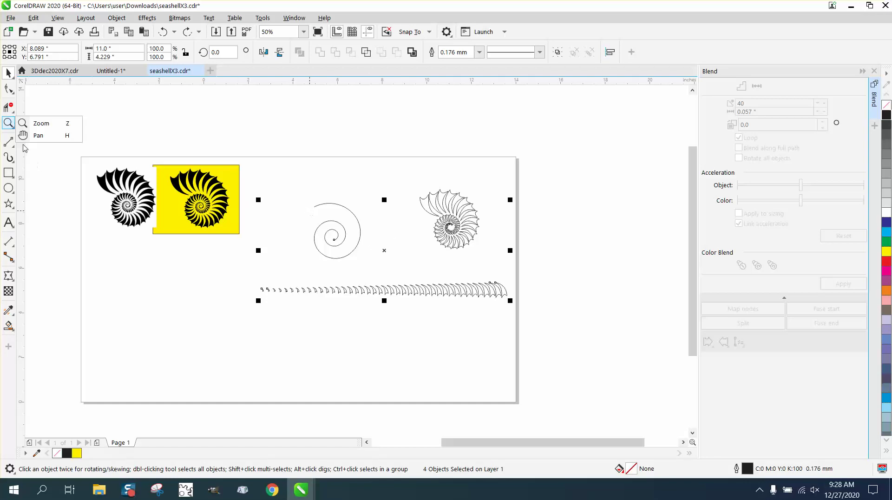
click(8, 123)
click(278, 233)
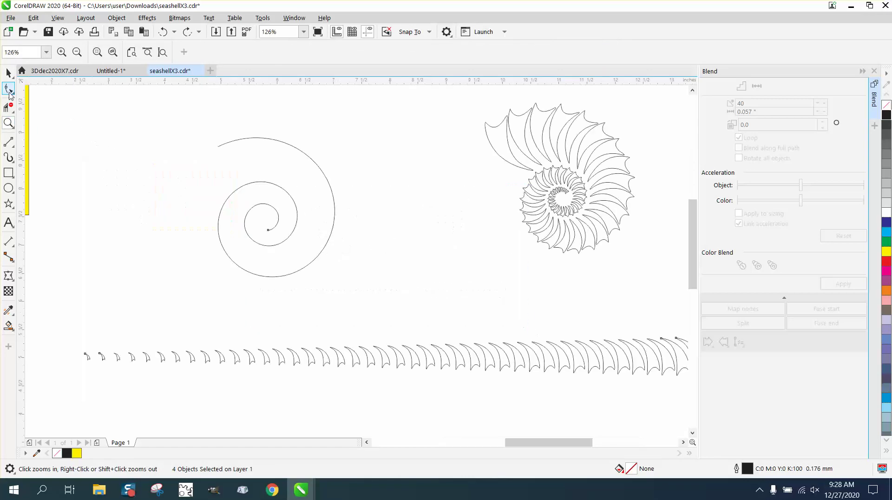
click(8, 88)
click(221, 147)
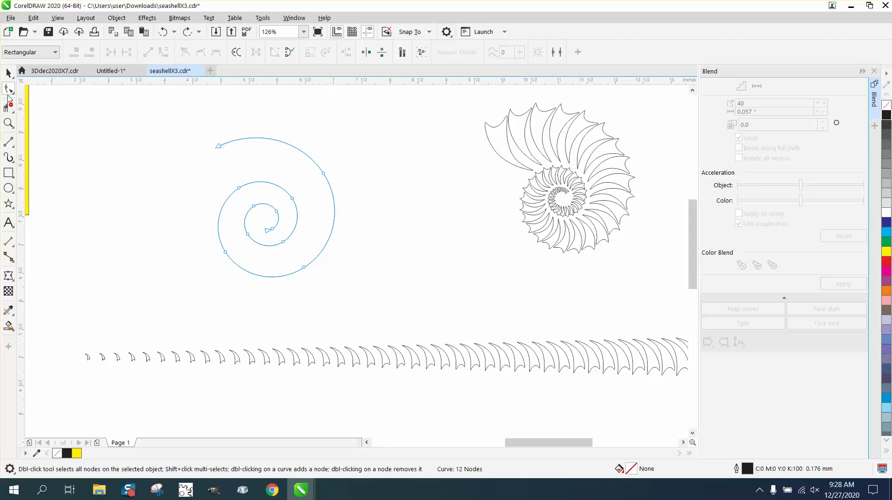
Step: Select all the spiral's nodes and reverse its direction with Reverse Subpaths
drag(411, 293, 412, 293)
right_click(272, 148)
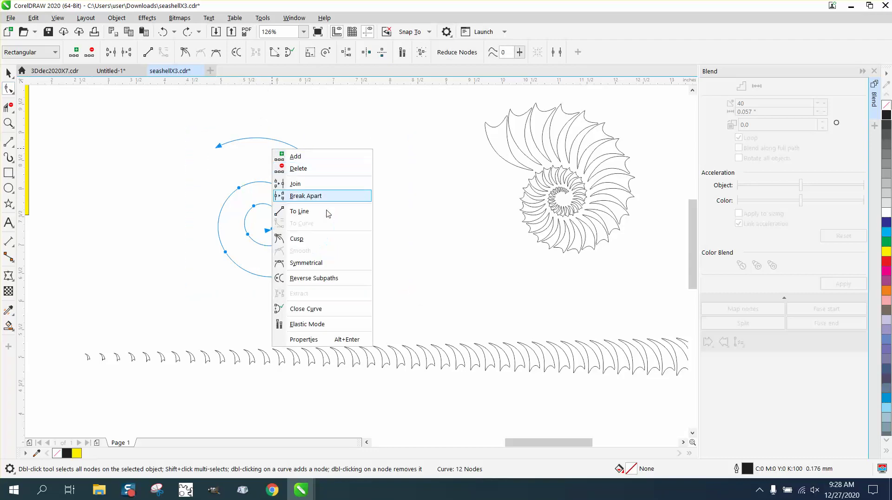
click(318, 277)
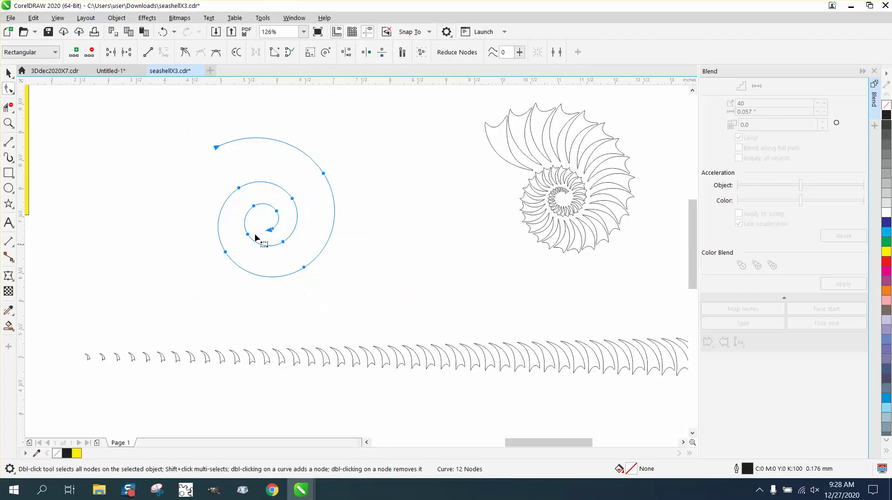
Step: Attach the 40-step tooth blend to the reversed spiral, blended along the full path
click(8, 73)
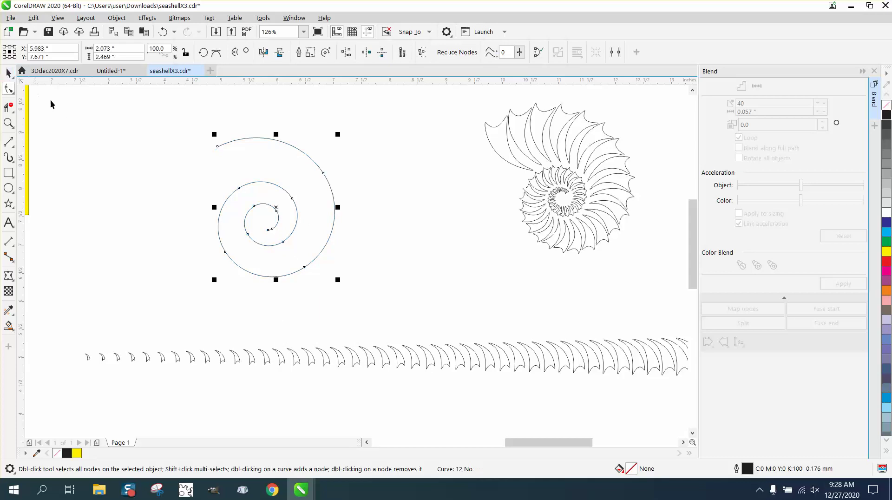
click(335, 360)
click(337, 359)
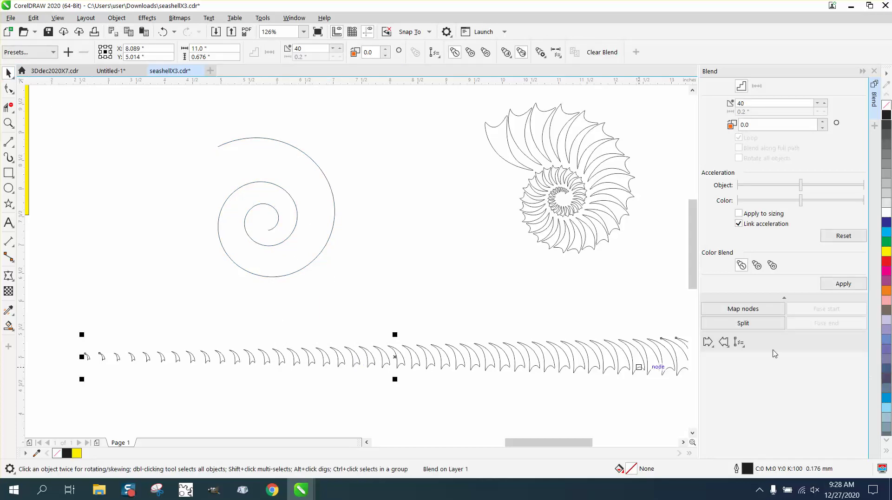
click(739, 342)
click(761, 355)
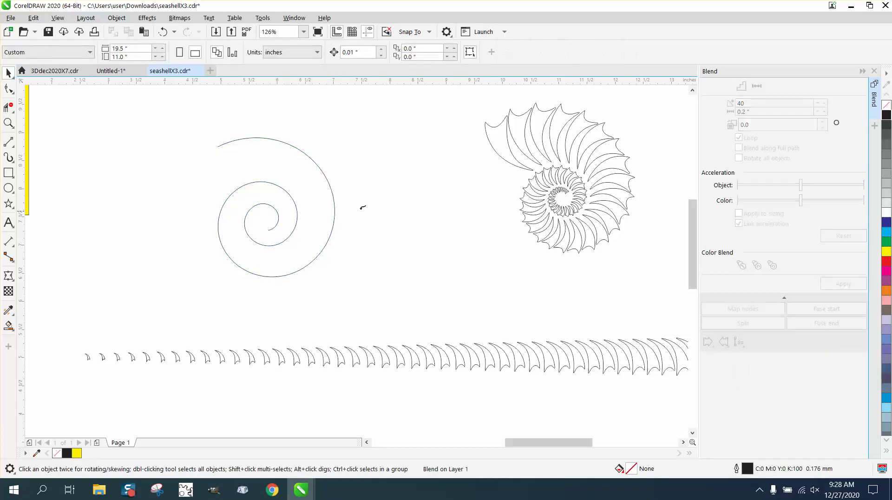
click(328, 178)
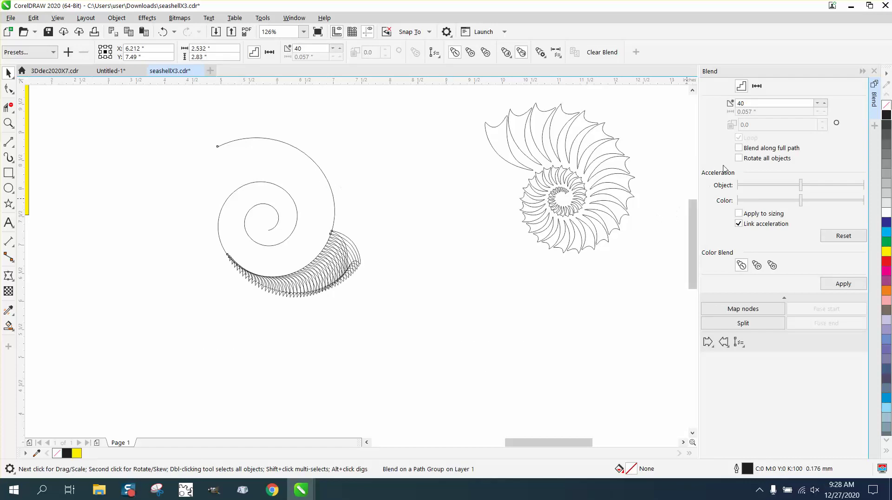
click(739, 148)
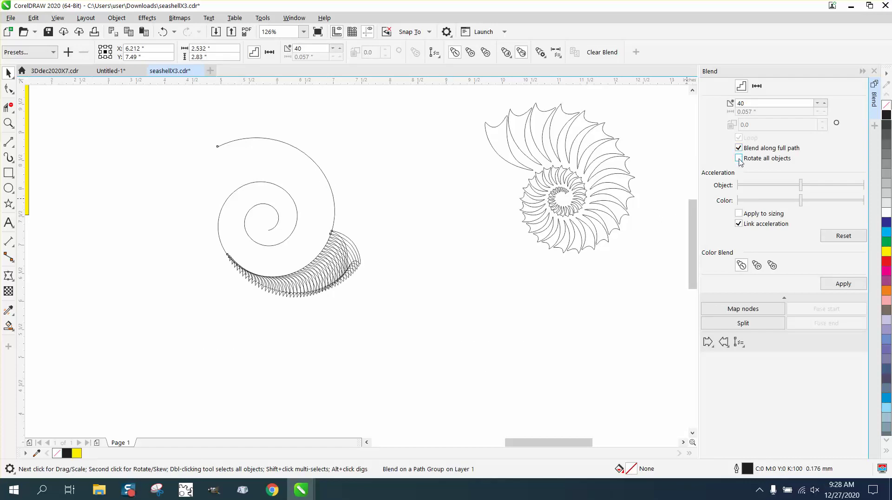
click(843, 284)
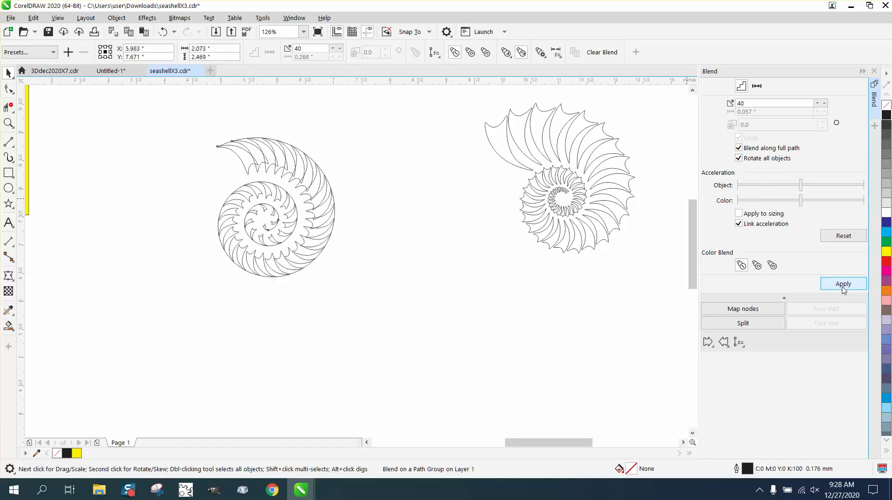
scroll(556, 305, down, 3)
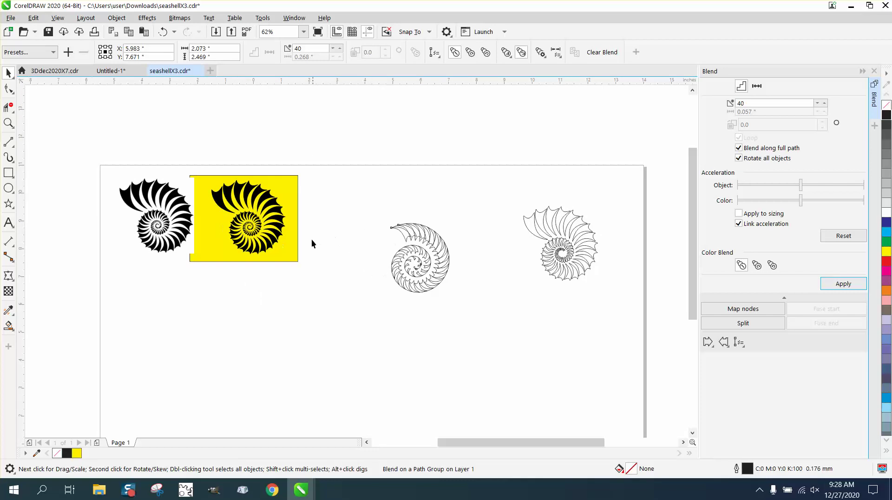
Step: Undo the last two blend changes and mirror the spiral horizontally
click(163, 33)
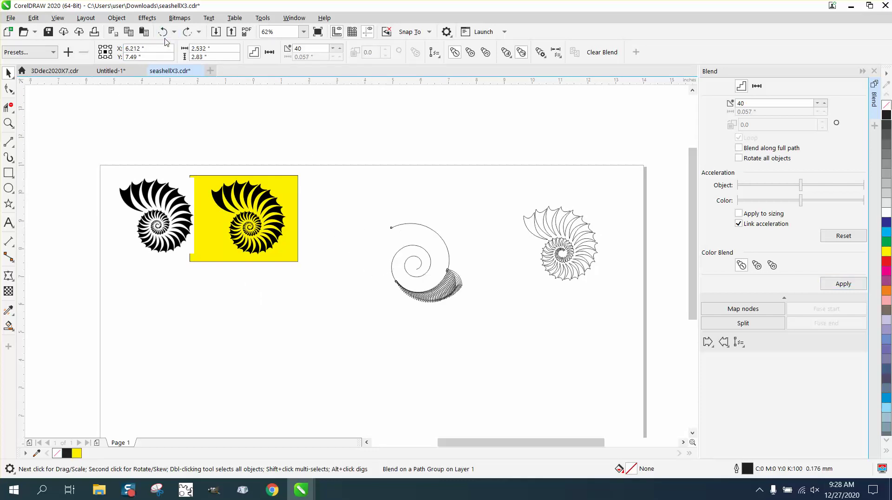
click(163, 34)
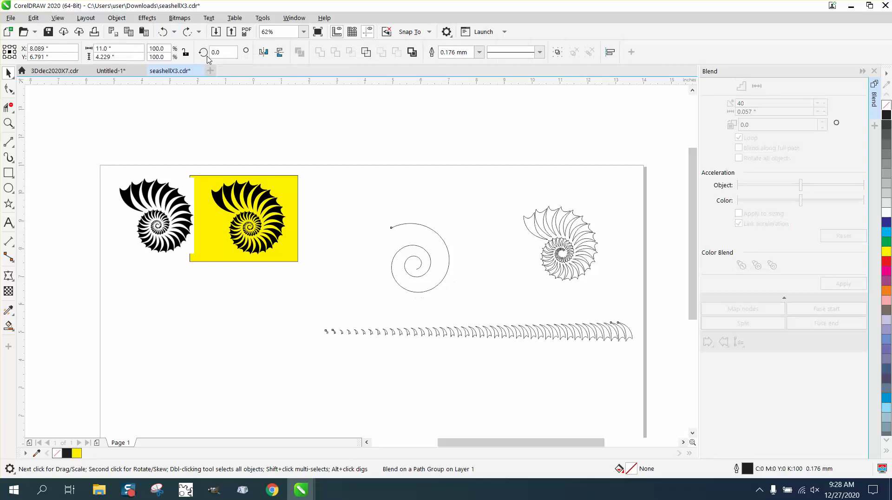
click(442, 236)
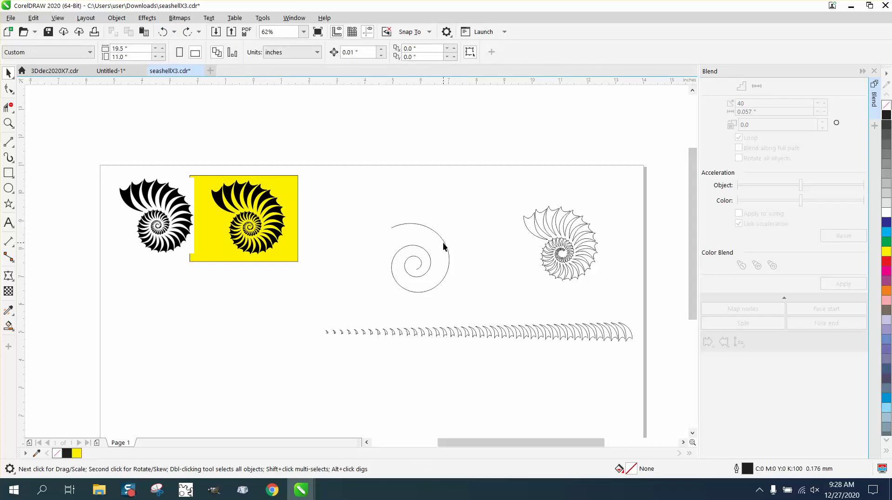
click(444, 242)
click(264, 52)
click(673, 350)
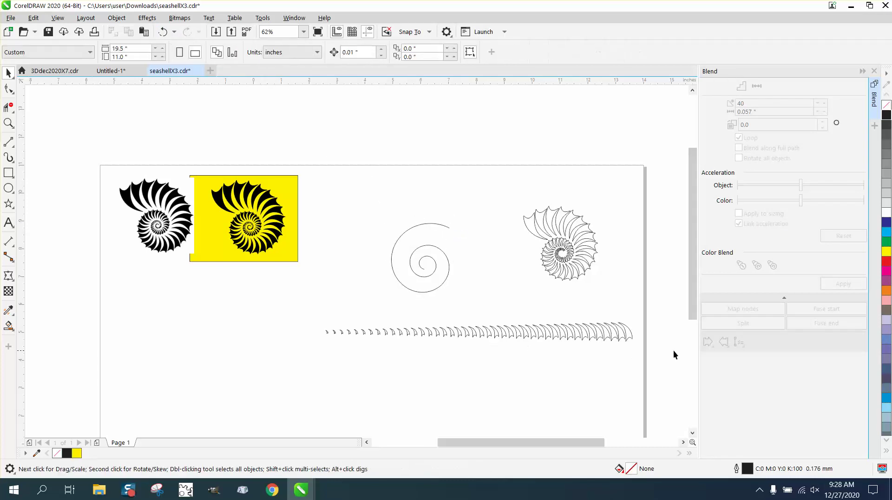
Step: Attach the straight tooth blend to the mirrored spiral with Rotate all objects enabled
click(568, 332)
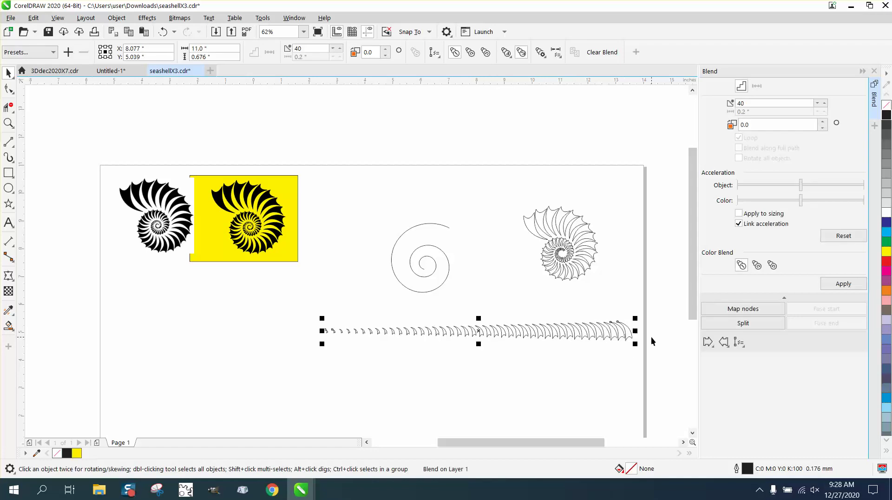
click(743, 347)
click(754, 357)
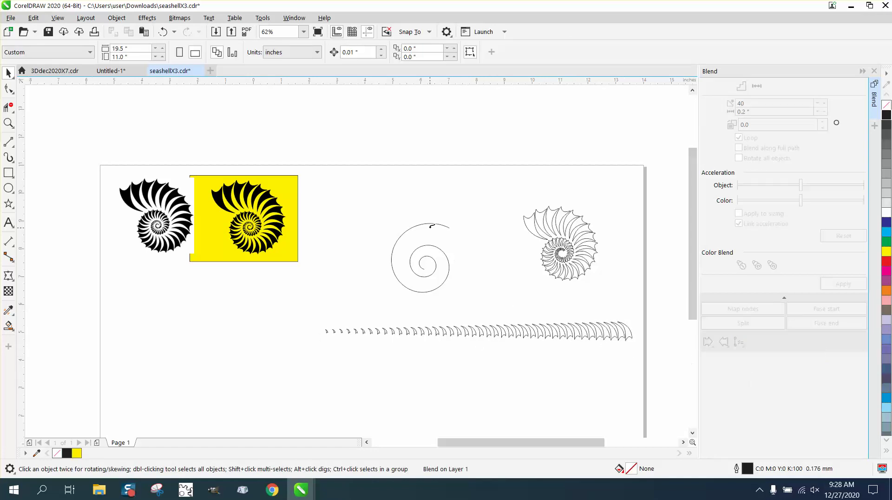
click(431, 223)
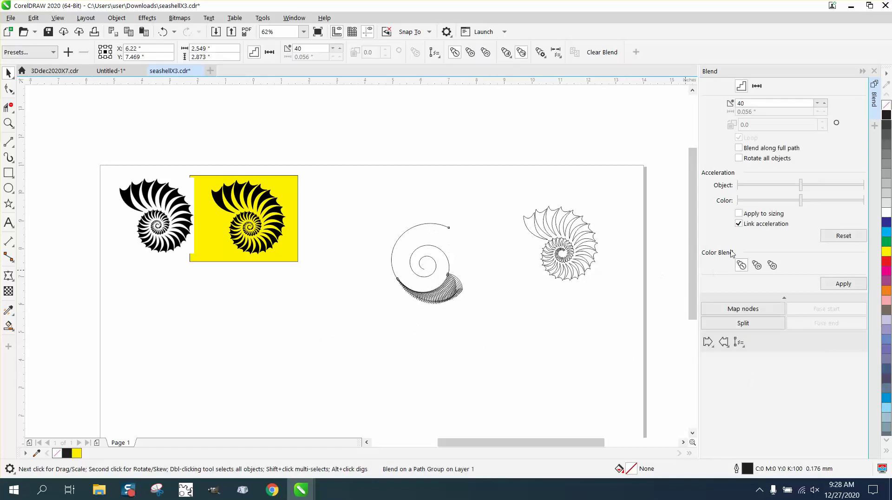
click(740, 158)
click(847, 287)
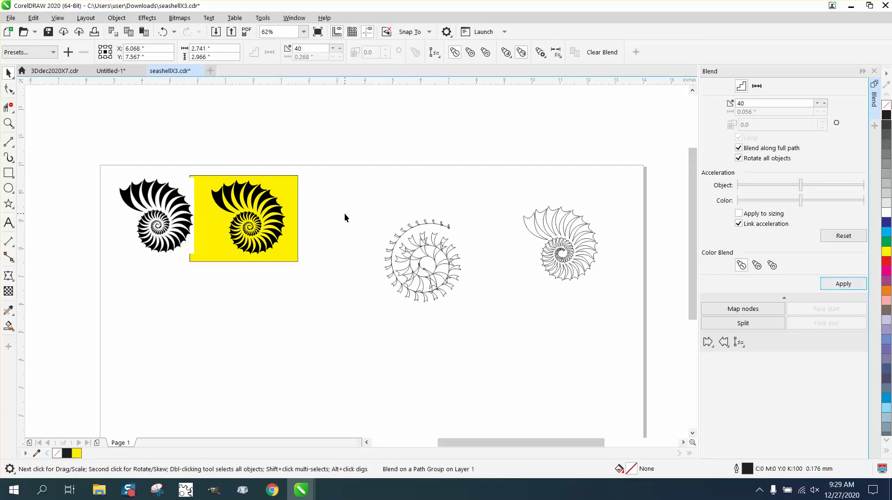
Step: Zoom in on the middle spiral shell and undo six times until the teeth form a straight row
click(9, 123)
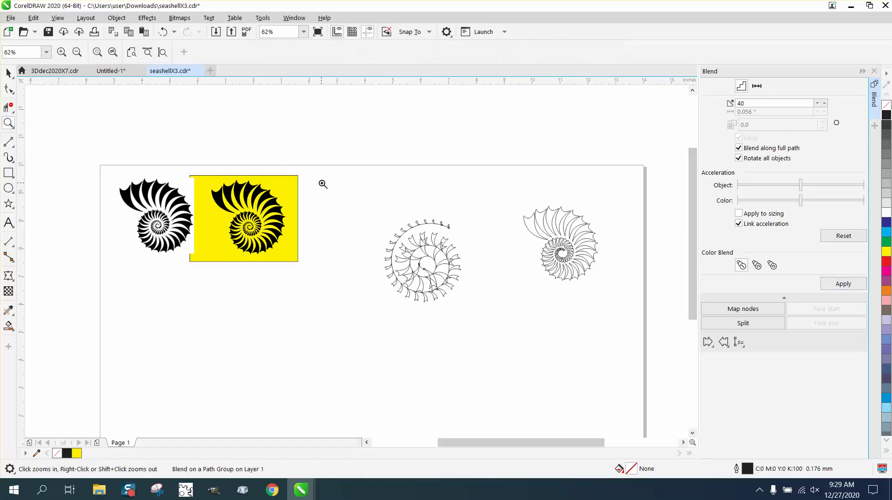
drag(377, 225, 548, 314)
click(8, 73)
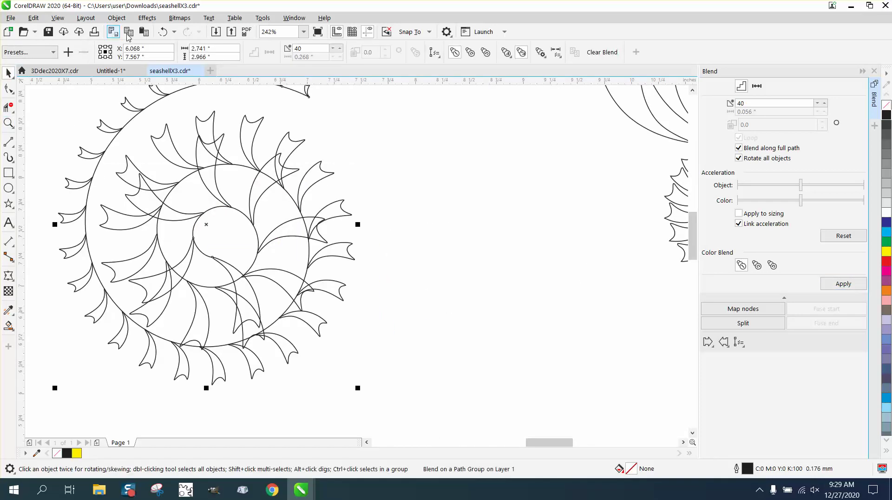
click(162, 32)
click(161, 36)
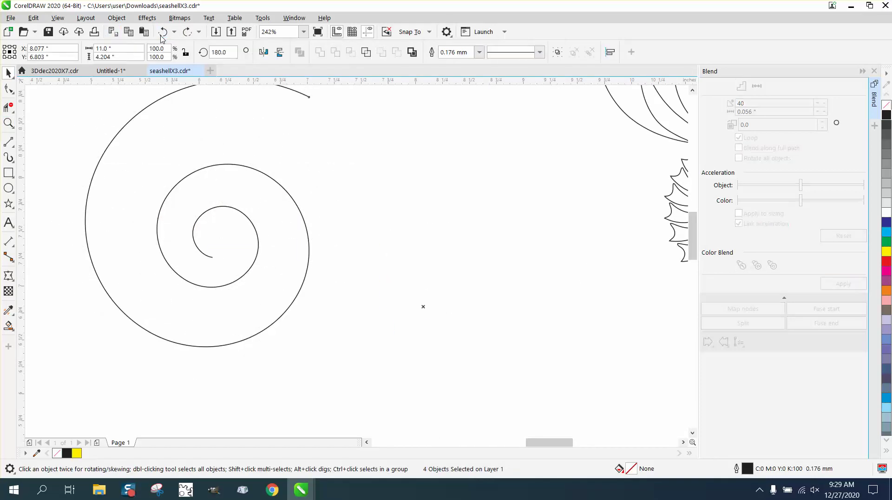
click(163, 34)
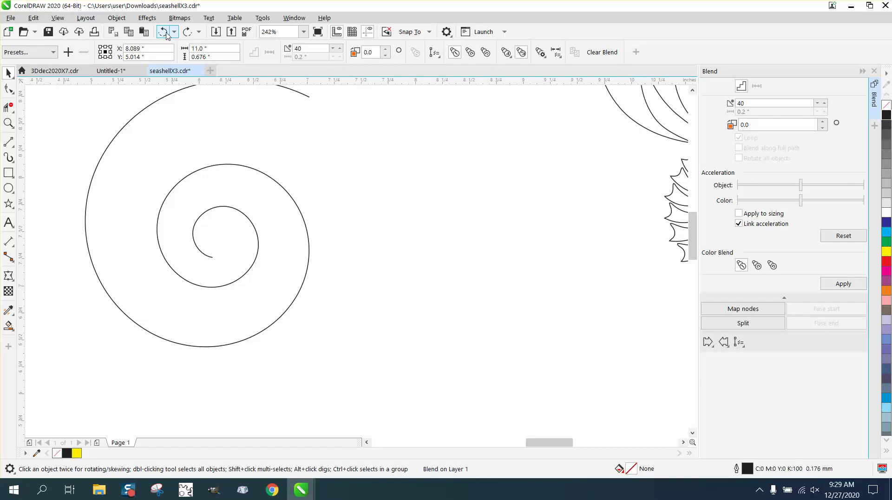
click(165, 36)
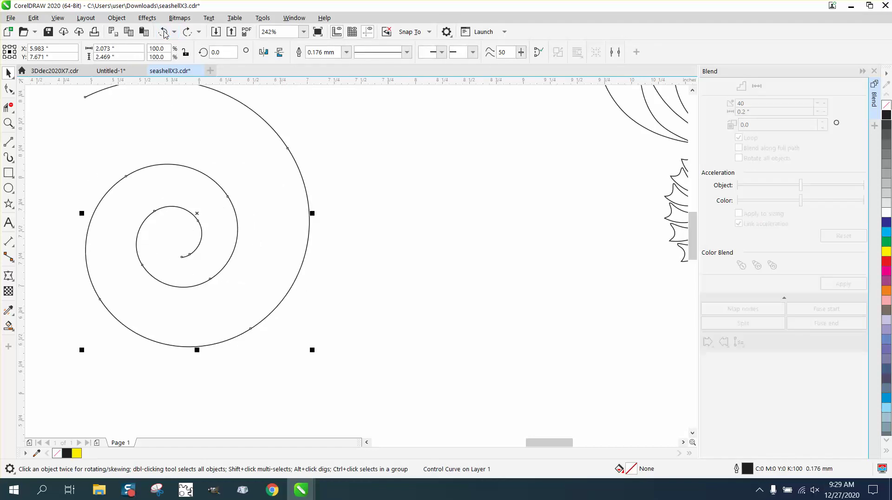
click(164, 34)
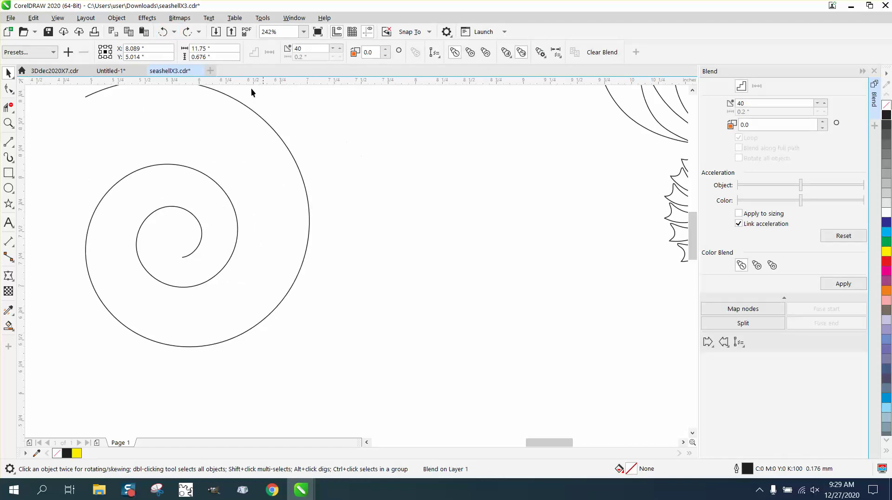
click(165, 35)
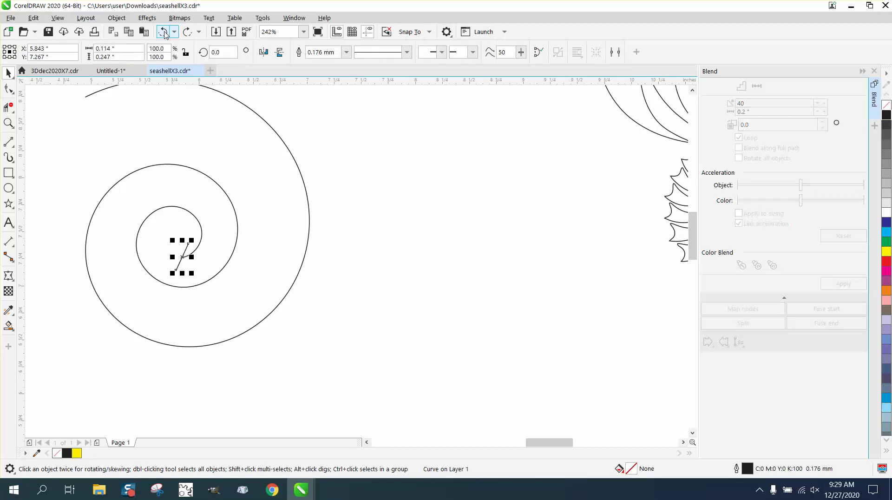
scroll(413, 203, down, 2)
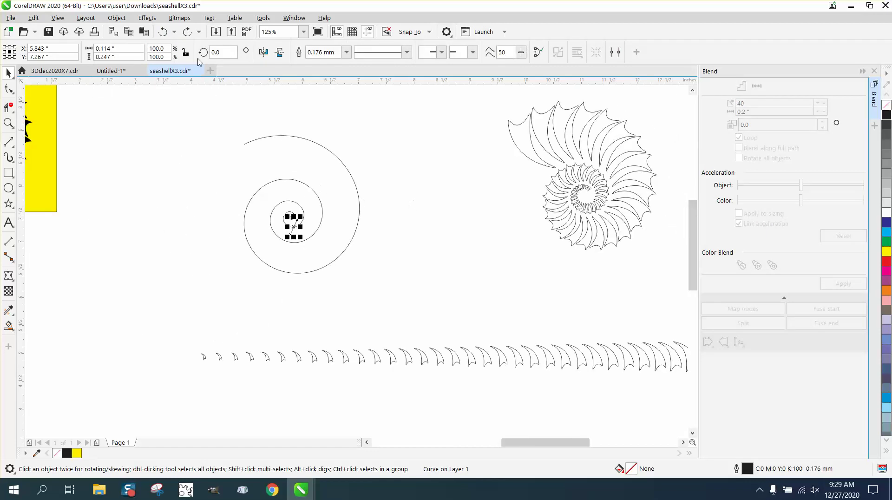
click(374, 276)
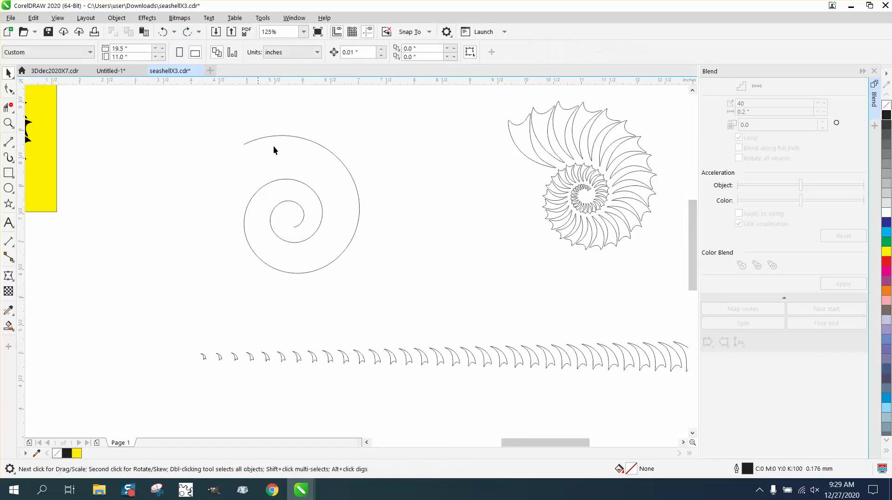
click(405, 358)
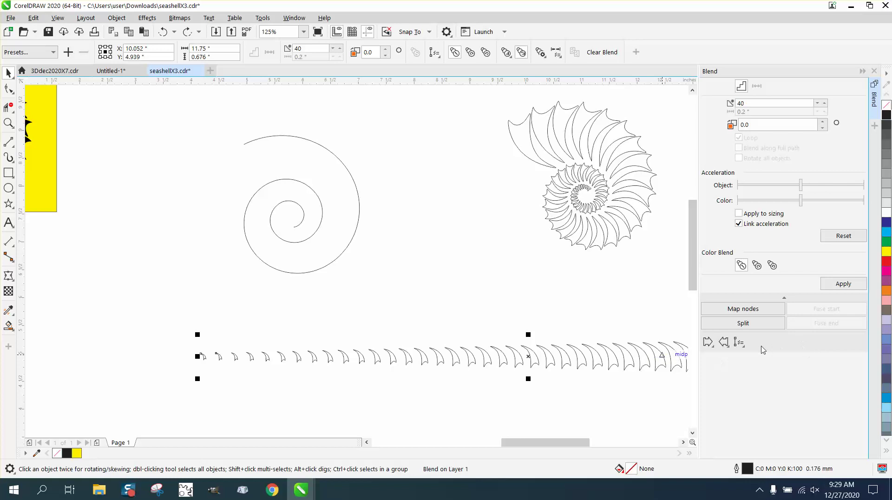
click(739, 342)
click(758, 355)
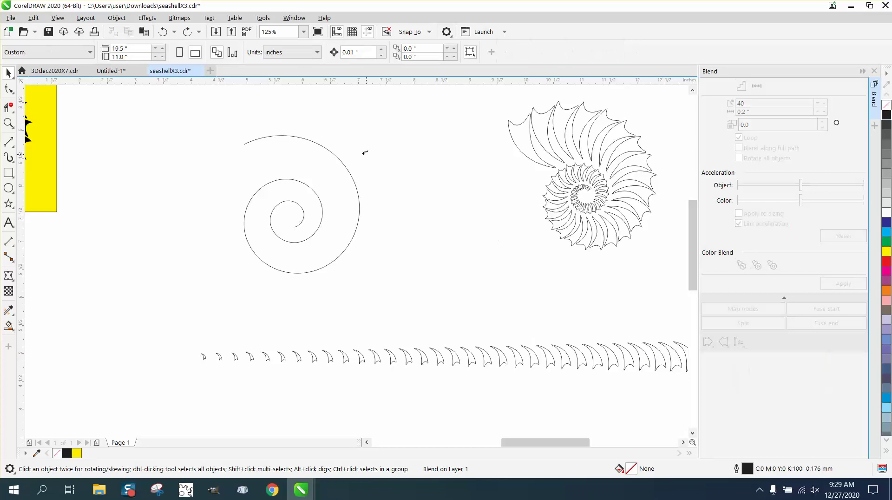
click(347, 165)
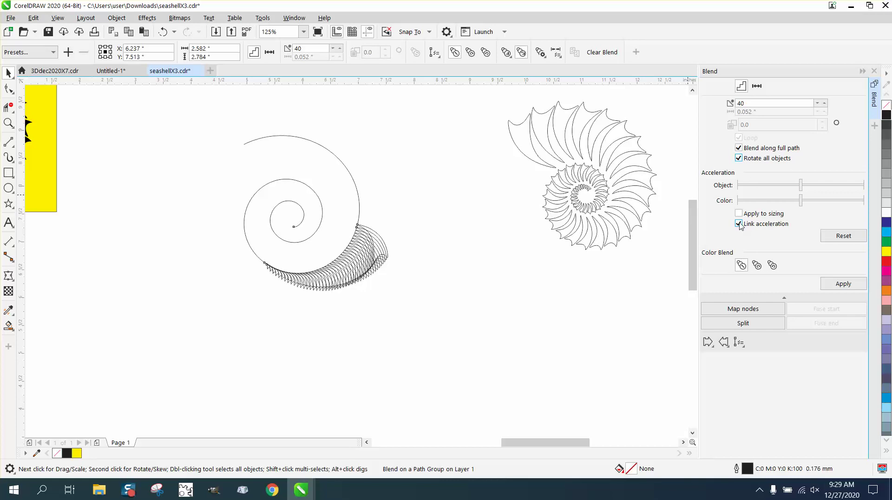
click(844, 283)
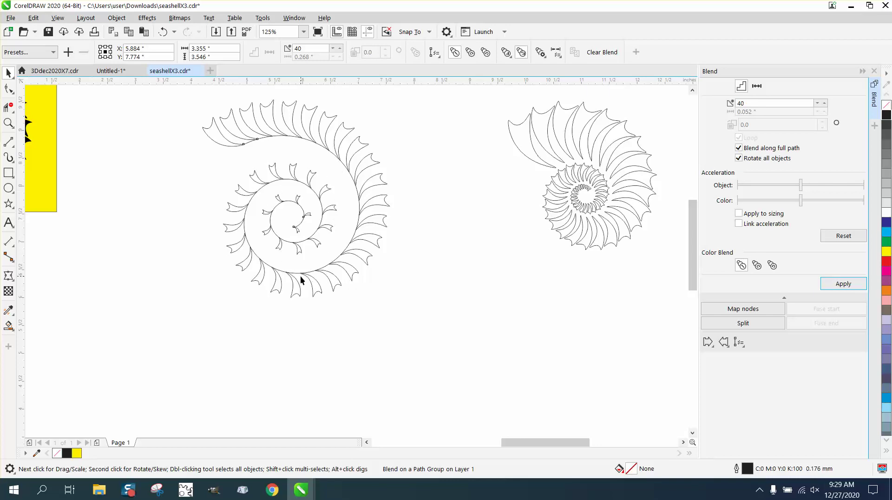
click(163, 31)
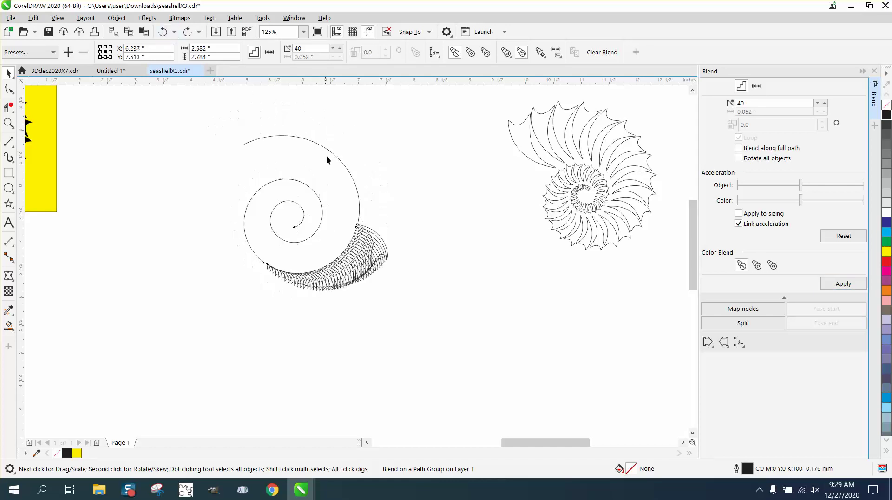
click(163, 31)
scroll(405, 184, down, 1)
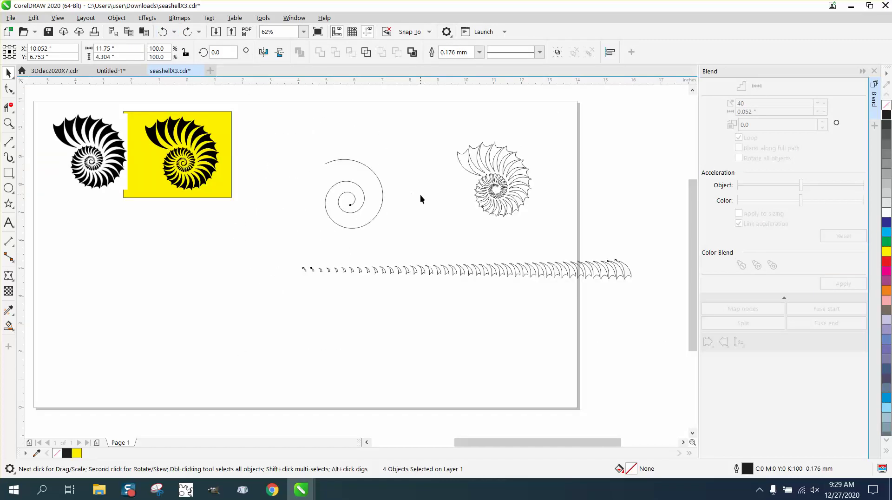